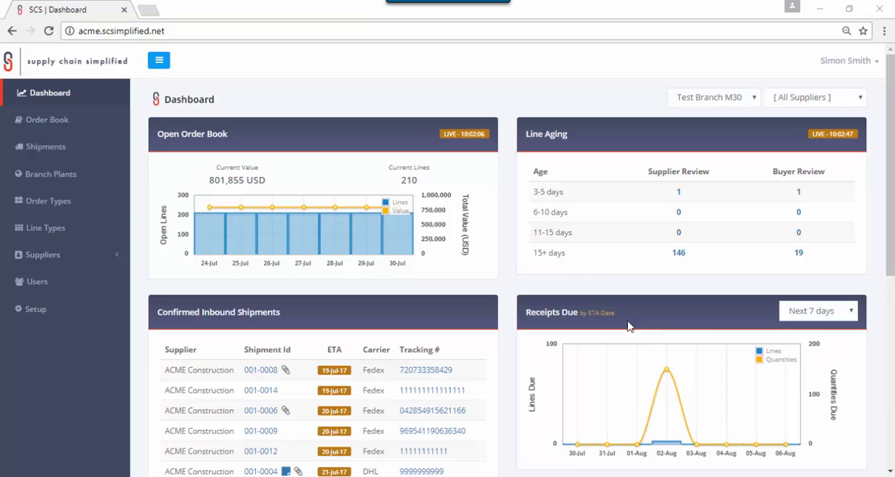
{"action": "left_click", "coordinate": [199, 32]}
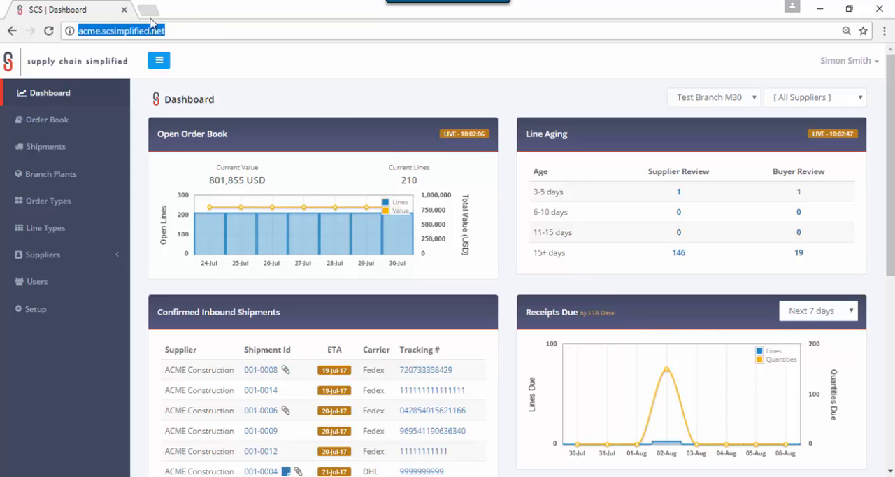
{"action": "left_click", "coordinate": [99, 31]}
{"action": "double_click", "coordinate": [97, 31]}
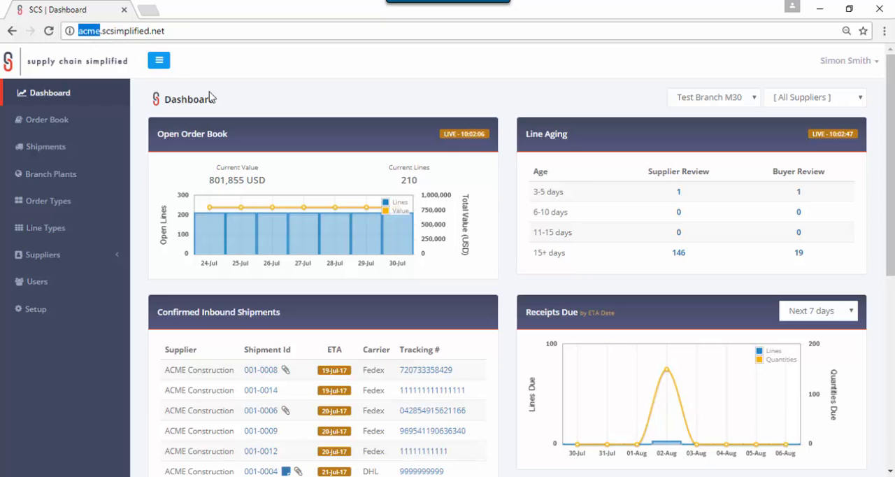
{"action": "left_click", "coordinate": [579, 297]}
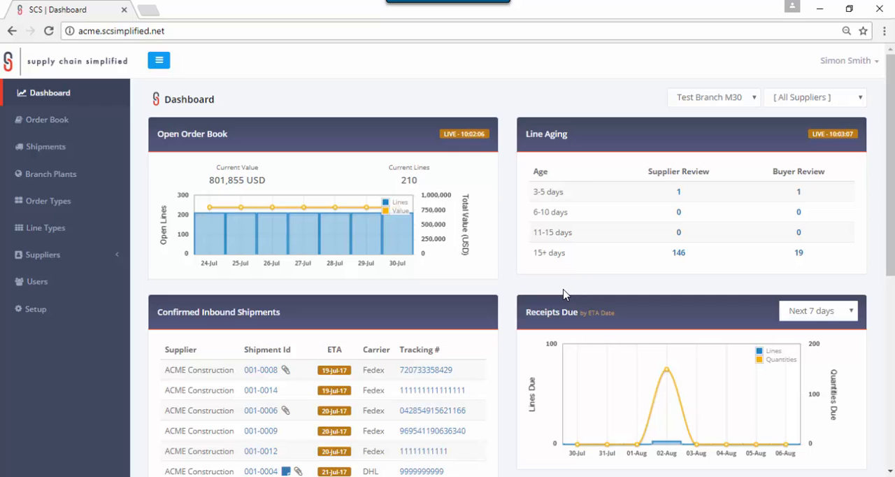
- Start a new branch plant with company number 99999, branch number 2740009 and a personalised test branch name
{"action": "left_click", "coordinate": [68, 178]}
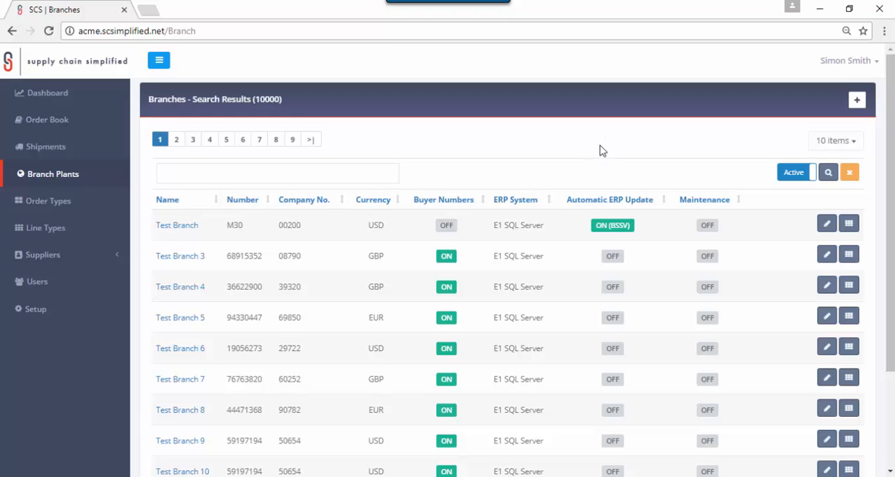
{"action": "left_click", "coordinate": [858, 103]}
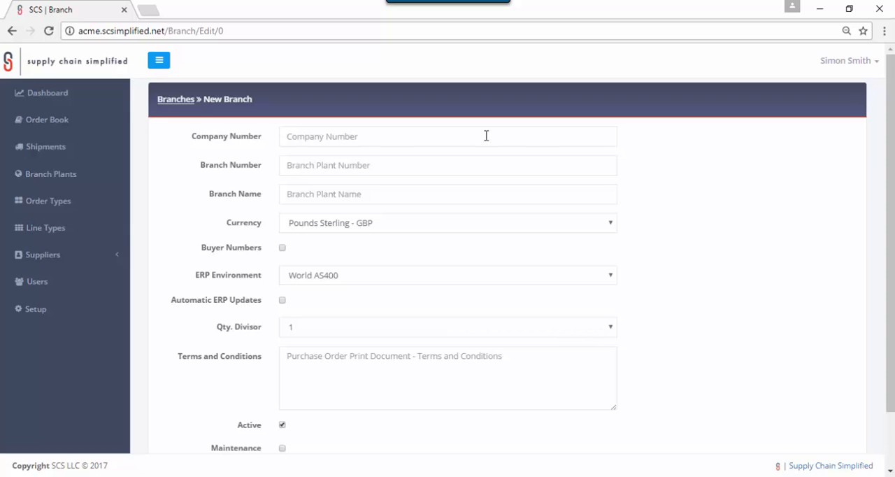
{"action": "left_click", "coordinate": [486, 135]}
{"action": "type", "text": "99999"}
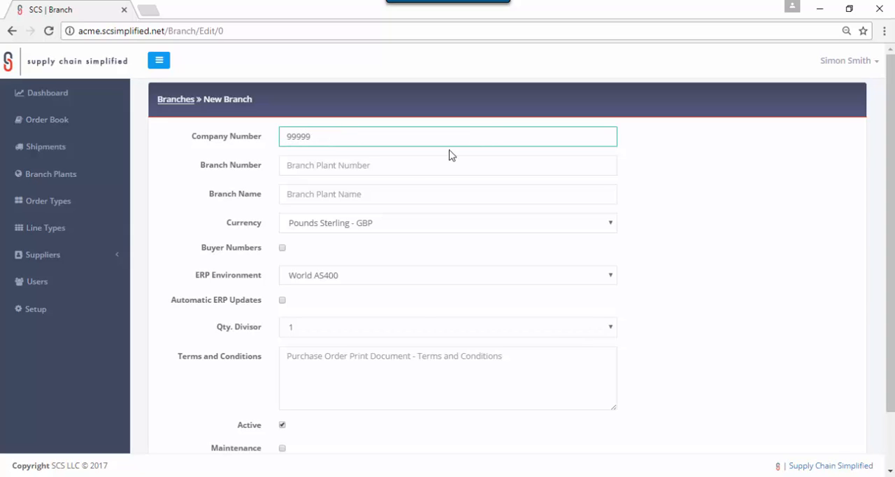
{"action": "left_click", "coordinate": [409, 165]}
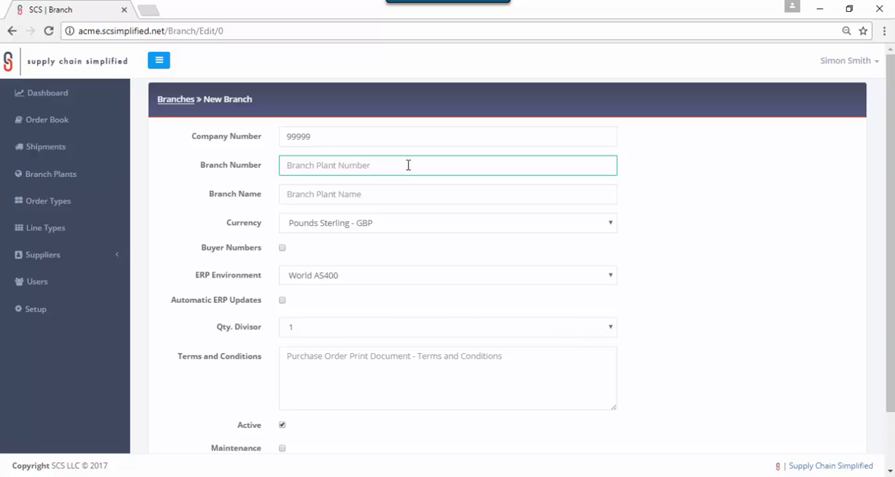
{"action": "type", "text": "2740009"}
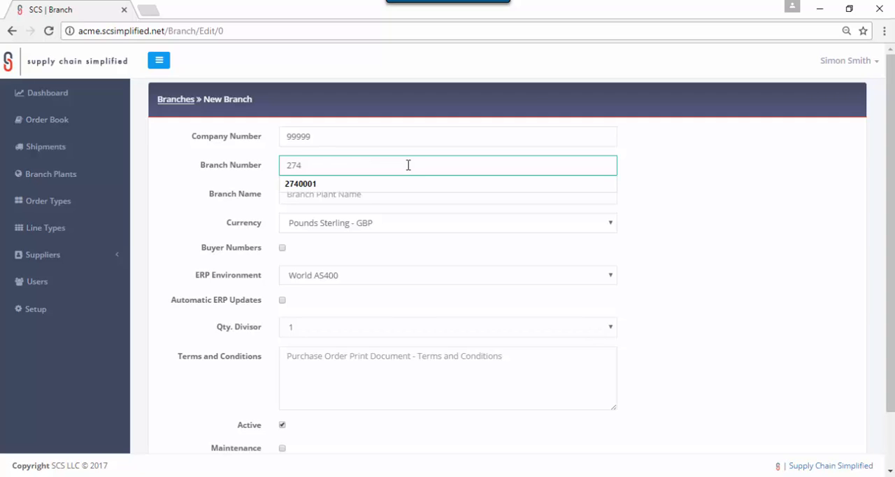
{"action": "left_click", "coordinate": [392, 196]}
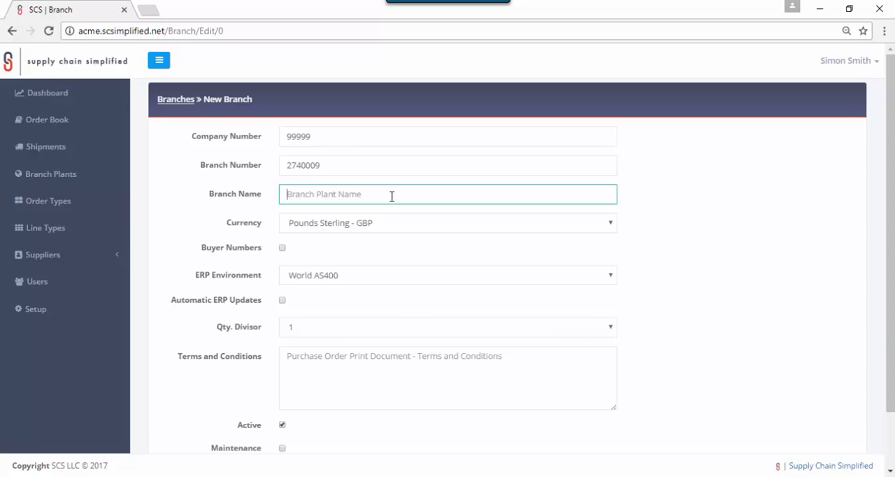
{"action": "type", "text": "Patricks Test Branch"}
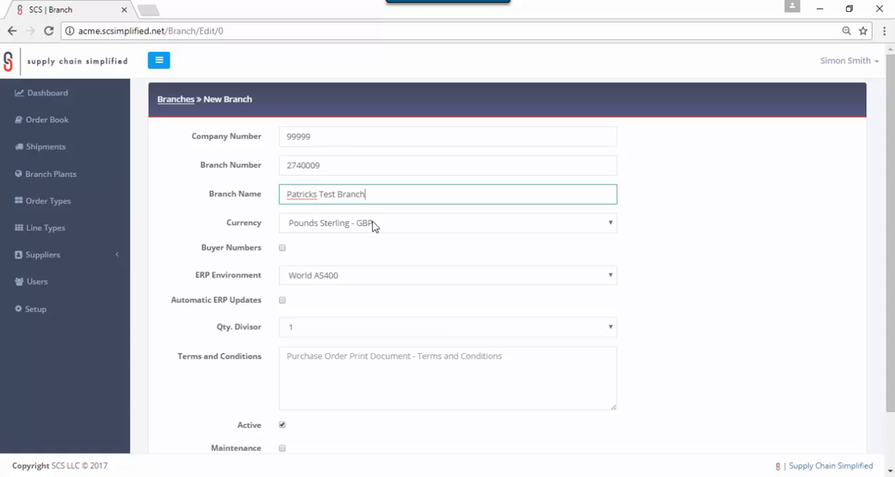
- Set the new branch's currency to United States Dollars - USD and enable buyer numbers
{"action": "left_click", "coordinate": [374, 225]}
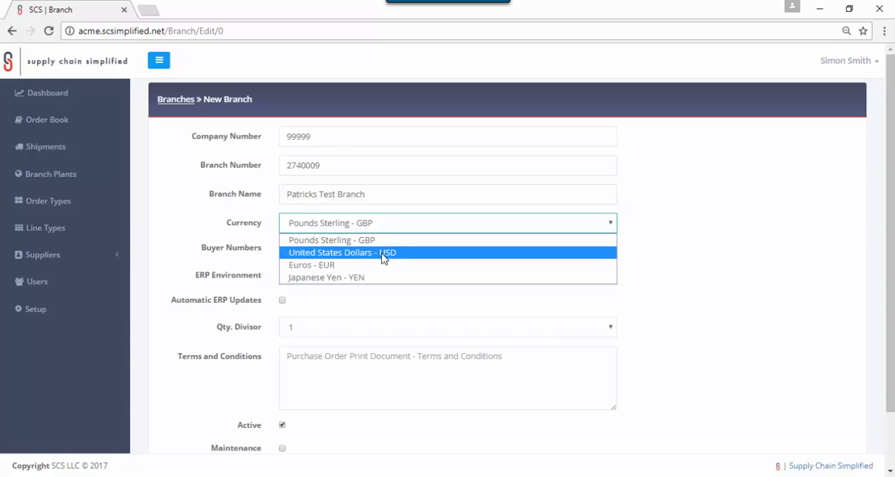
{"action": "left_click", "coordinate": [383, 256]}
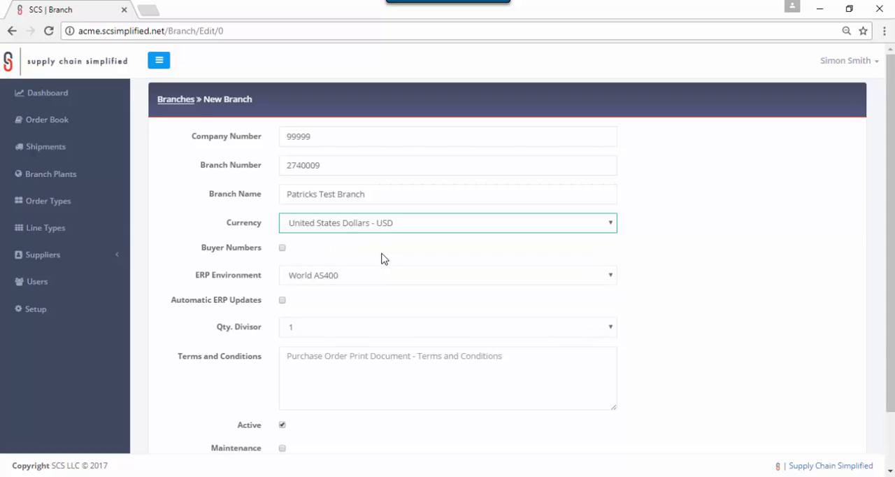
{"action": "left_click", "coordinate": [283, 249]}
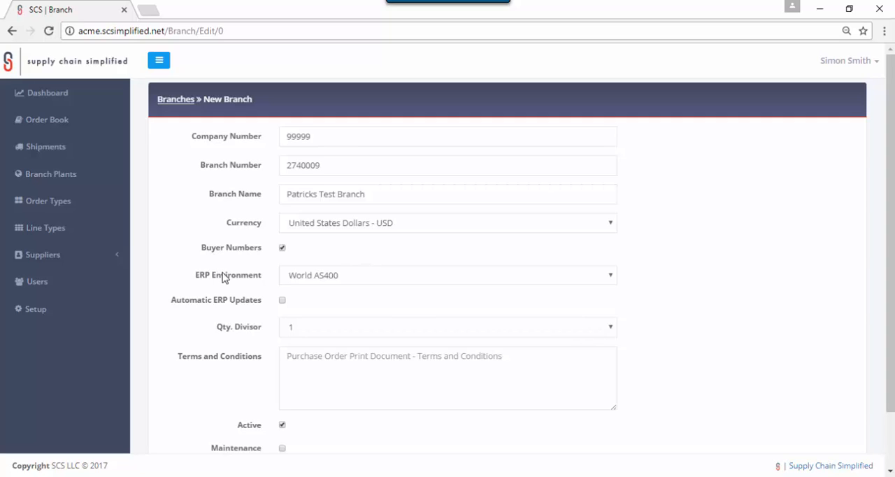
- Set the ERP environment to E1 SQL Server and enable automatic ERP updates using the BSSV method
{"action": "left_click", "coordinate": [412, 280]}
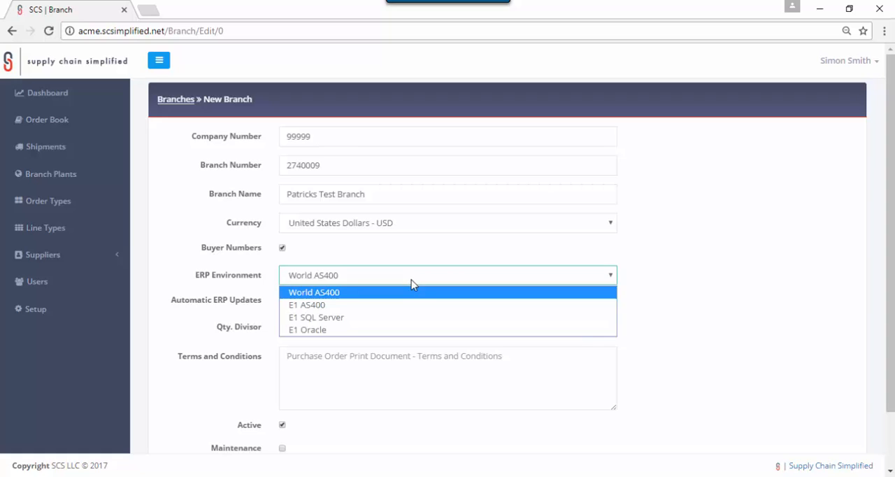
{"action": "left_click", "coordinate": [386, 319]}
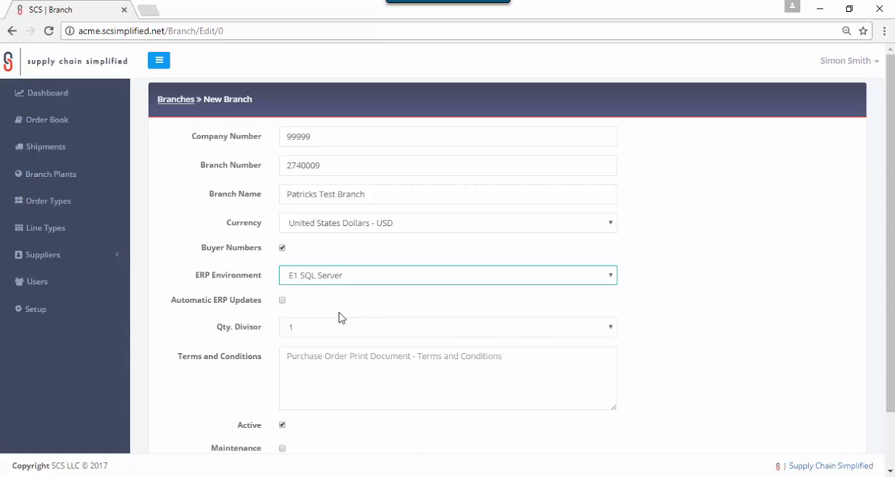
{"action": "left_click", "coordinate": [282, 300]}
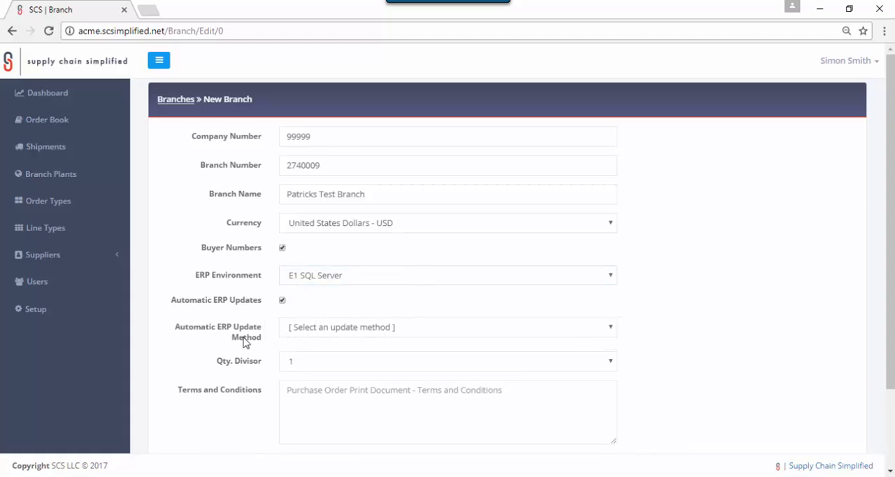
{"action": "left_click", "coordinate": [359, 333]}
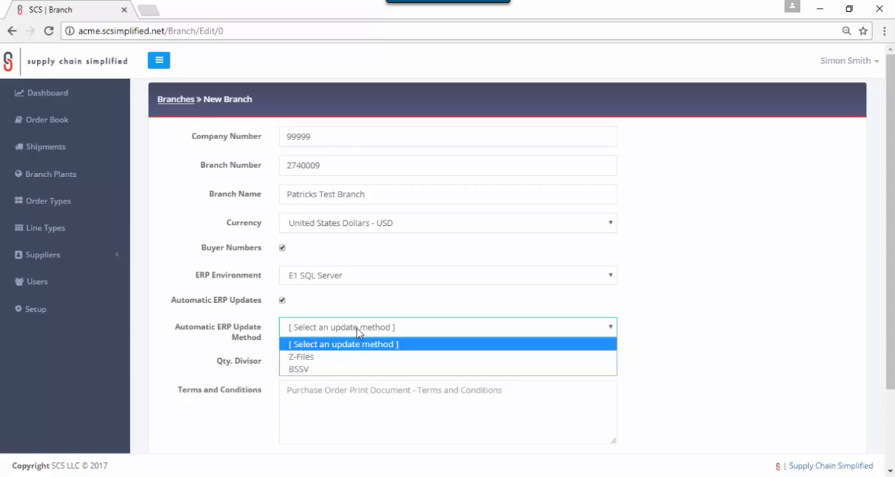
{"action": "left_click", "coordinate": [332, 371]}
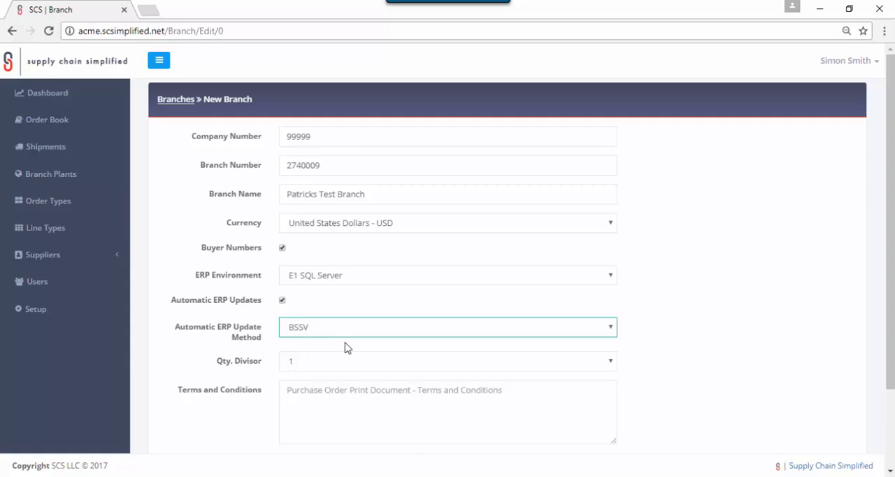
{"action": "left_click", "coordinate": [347, 347]}
- Set the quantity divisor to 10000, leave Maintenance off, and save the new branch
{"action": "scroll", "coordinate": [347, 344], "scroll_direction": "down", "scroll_amount": 3}
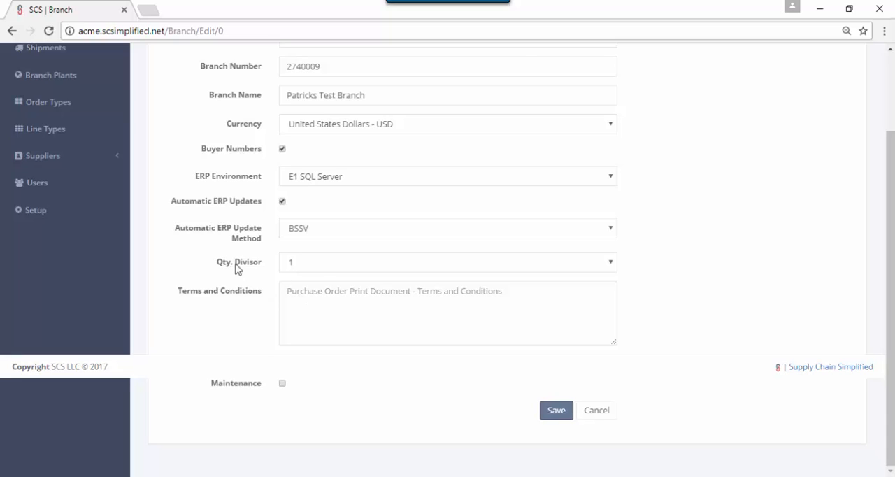
{"action": "left_click", "coordinate": [320, 263]}
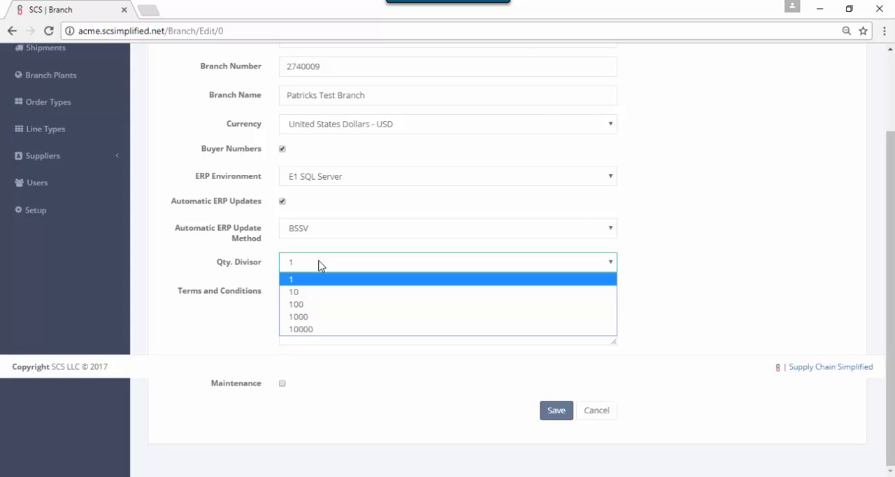
{"action": "left_click", "coordinate": [346, 332]}
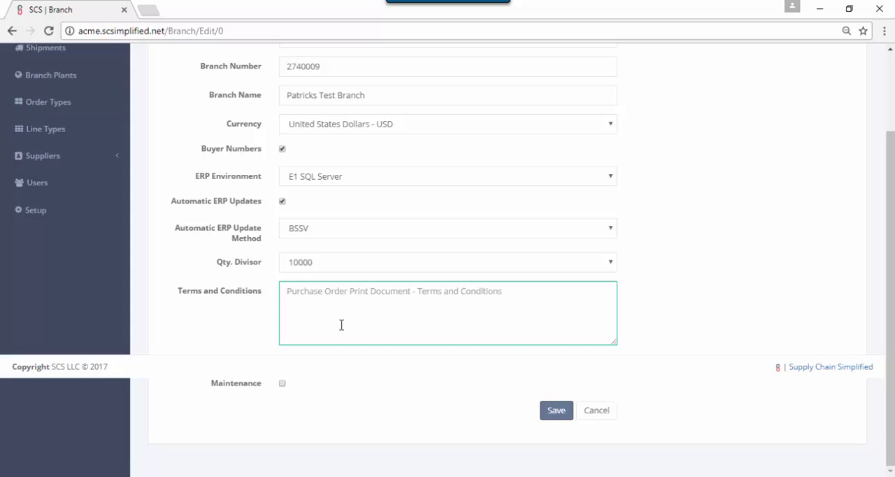
{"action": "left_click", "coordinate": [283, 384]}
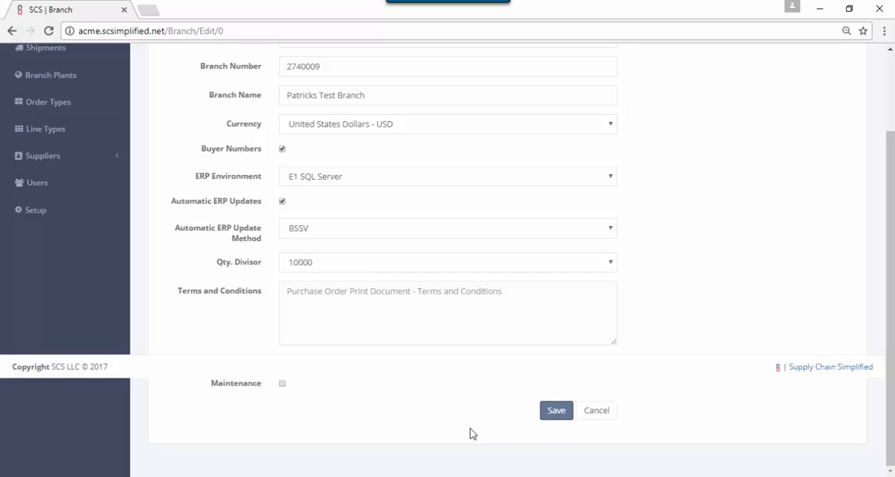
{"action": "left_click", "coordinate": [555, 413]}
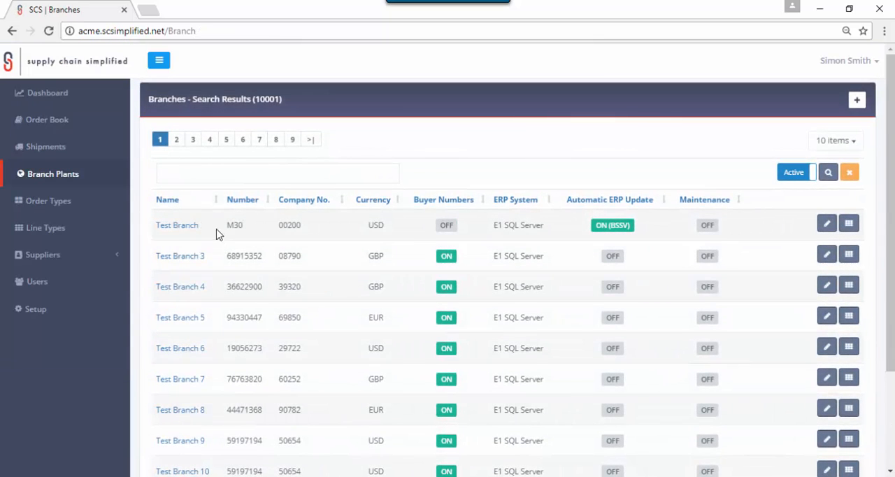
- Search the branches for number 2740009 and open the order type links of the matching branch
{"action": "left_click", "coordinate": [223, 175]}
{"action": "type", "text": "2"}
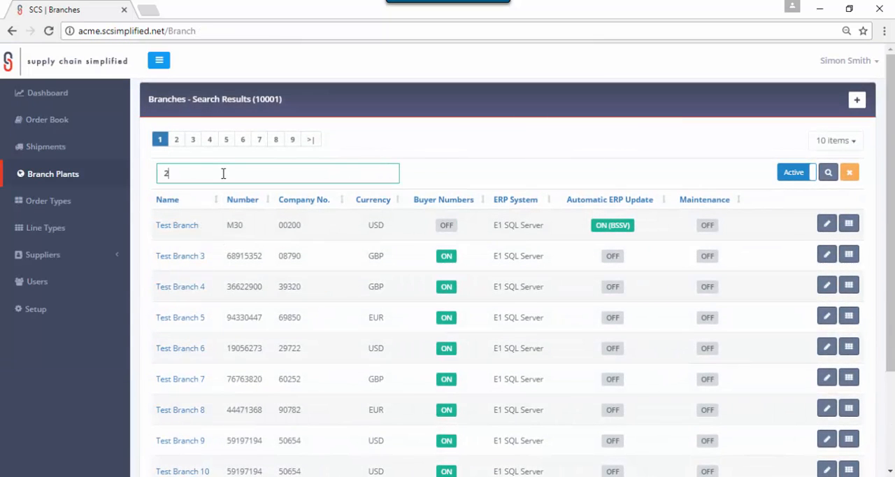
{"action": "type", "text": "740009"}
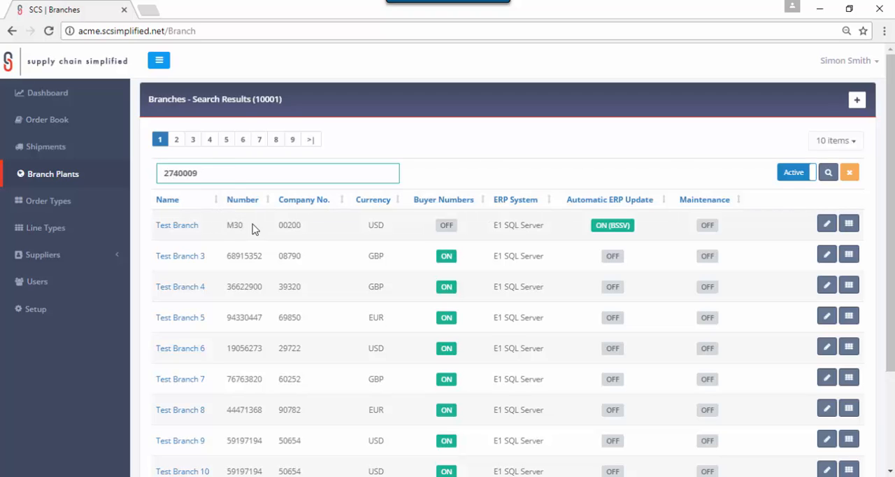
{"action": "left_click", "coordinate": [829, 173]}
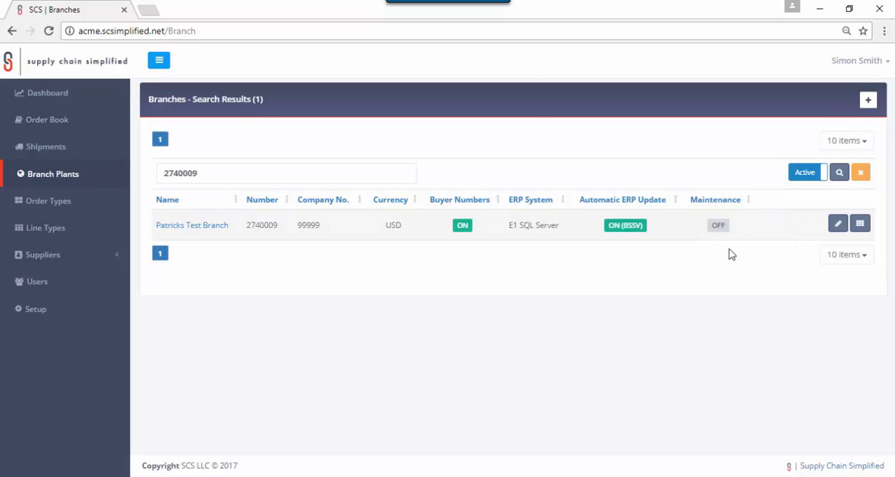
{"action": "left_click", "coordinate": [863, 227]}
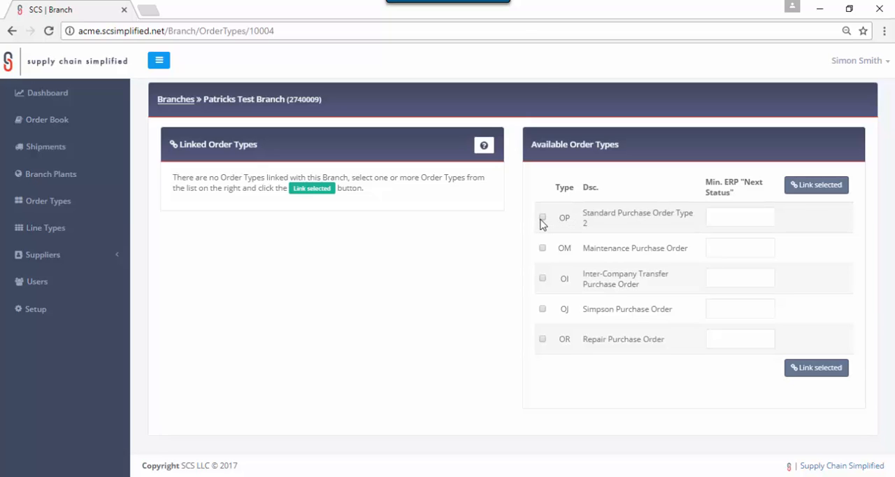
- Link order type OP, Standard Purchase Order Type 2, to the branch with a minimum ERP next status of 280
{"action": "left_click", "coordinate": [739, 220]}
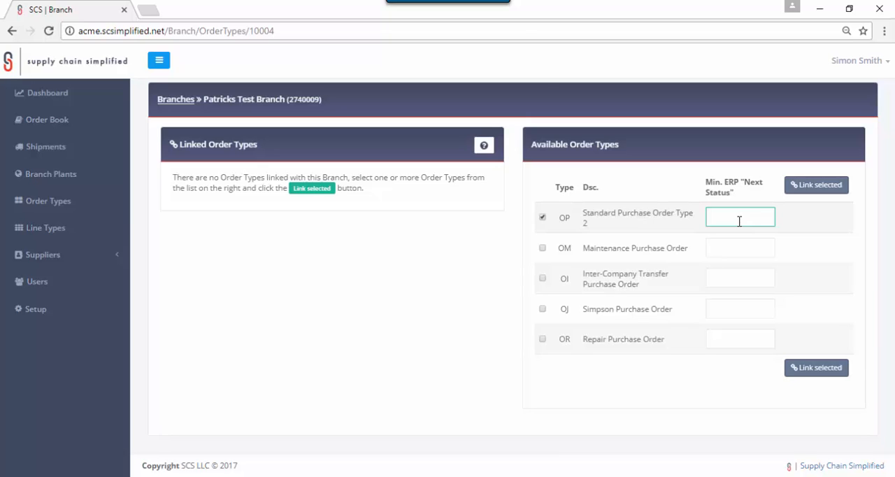
{"action": "type", "text": "280"}
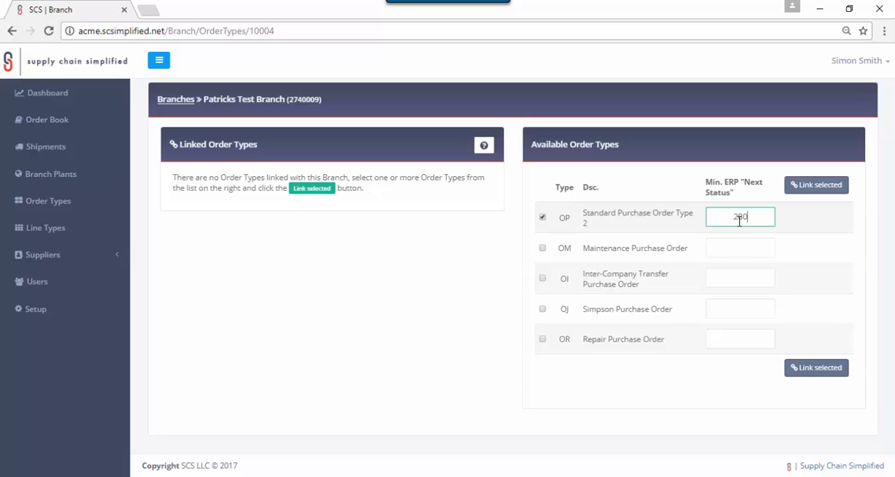
{"action": "left_click", "coordinate": [806, 192]}
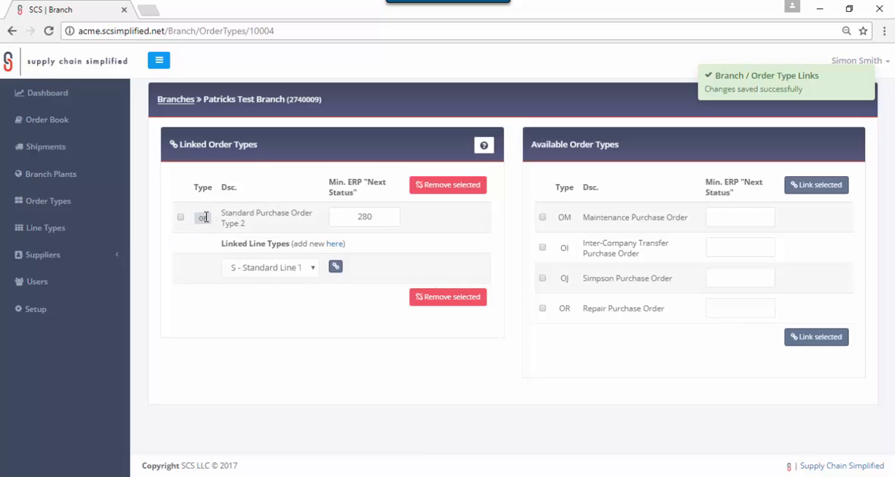
- Remove the linked OP order type from the branch
{"action": "left_click", "coordinate": [380, 219]}
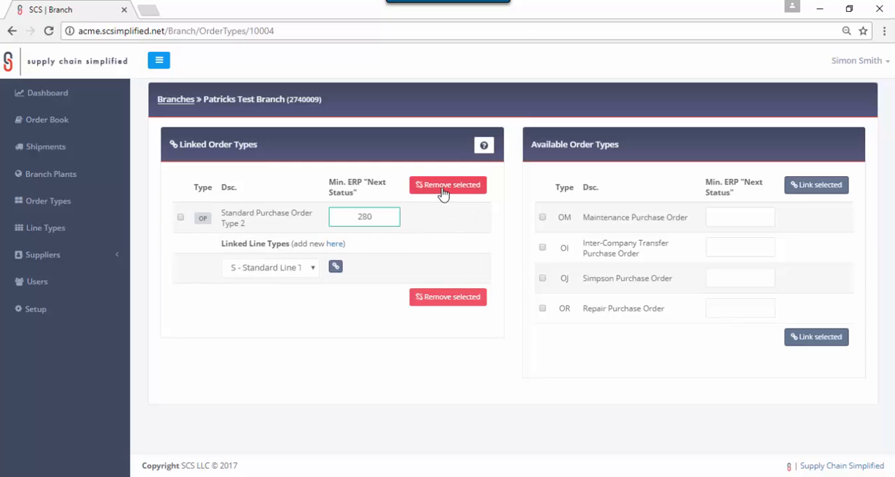
{"action": "left_click", "coordinate": [180, 218]}
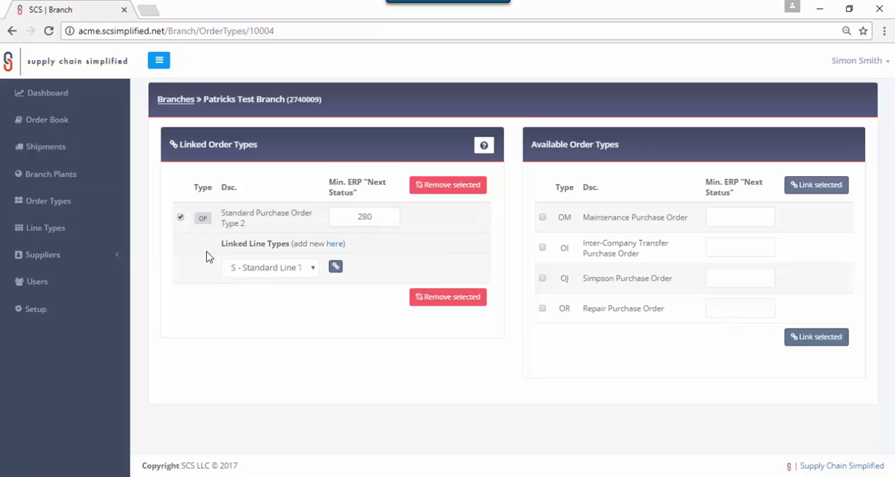
{"action": "left_click", "coordinate": [420, 192]}
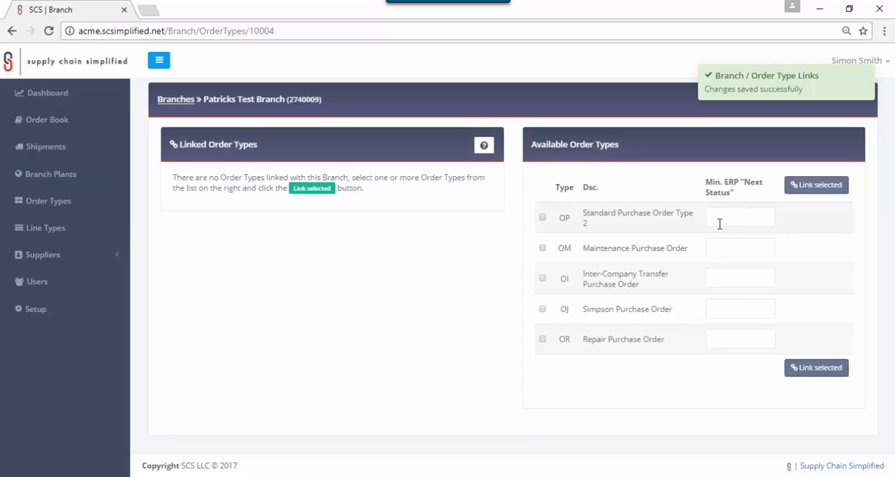
- Link the OP order type to the branch again with a minimum ERP next status of 280
{"action": "left_click", "coordinate": [543, 217]}
{"action": "left_click", "coordinate": [731, 213]}
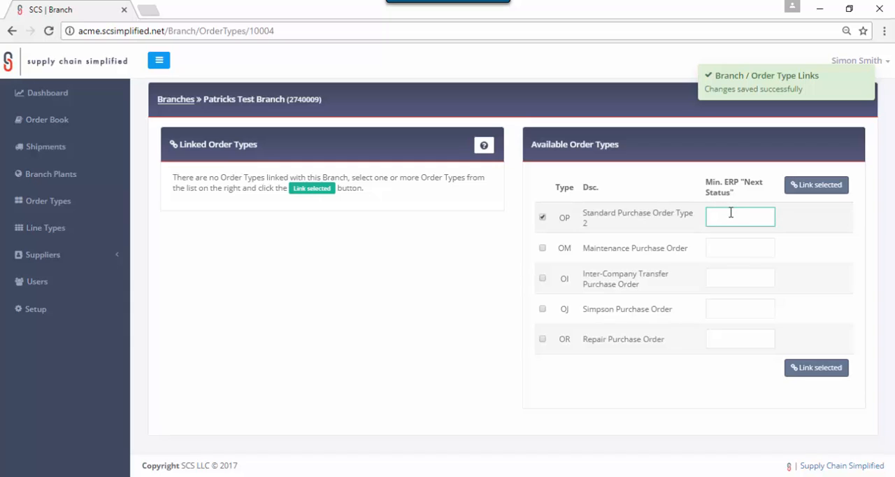
{"action": "type", "text": "280"}
{"action": "left_click", "coordinate": [793, 187]}
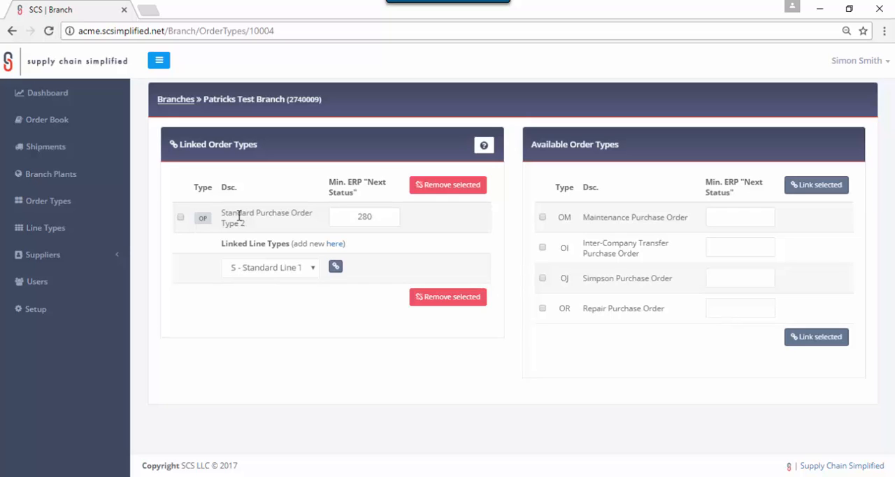
- Link line type S - Standard Line Type to the branch's OP order type
{"action": "left_click", "coordinate": [284, 274]}
{"action": "left_click", "coordinate": [276, 299]}
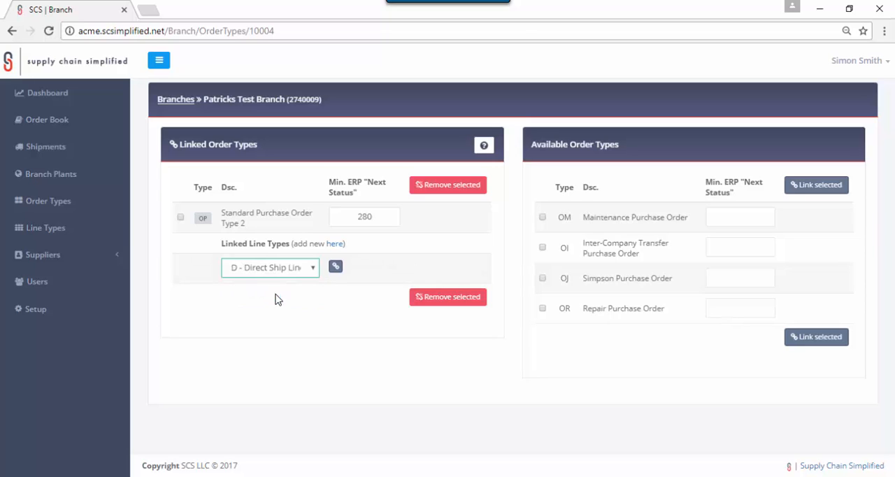
{"action": "left_click", "coordinate": [277, 273]}
{"action": "left_click", "coordinate": [277, 282]}
{"action": "left_click", "coordinate": [281, 272]}
{"action": "left_click", "coordinate": [287, 277]}
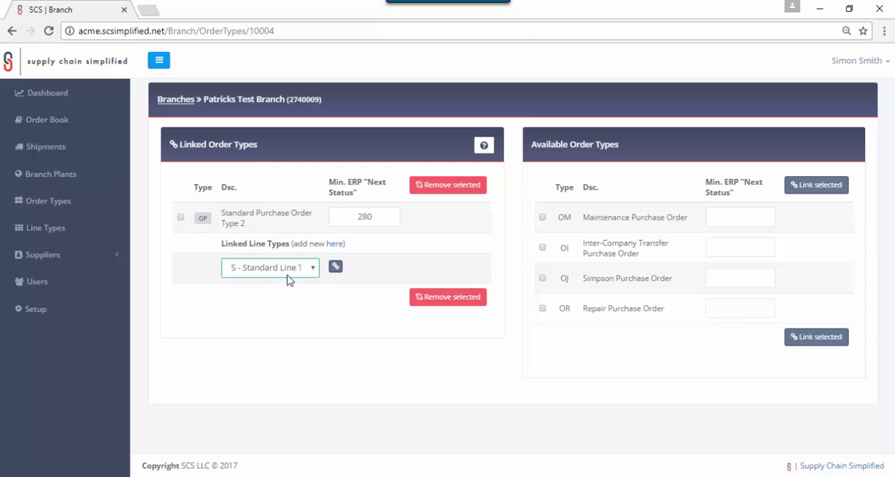
{"action": "left_click", "coordinate": [337, 268]}
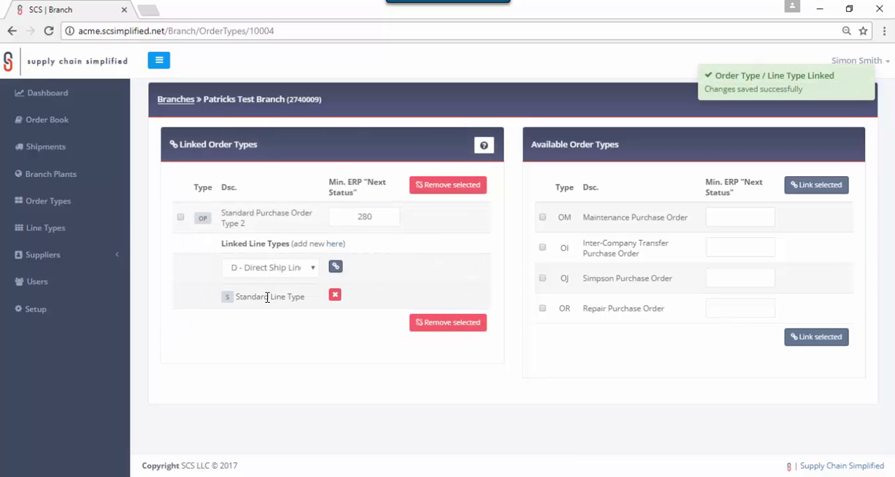
- Link line type D - Direct Ship Line Type to the OP order type and remove that link again
{"action": "left_click", "coordinate": [271, 269]}
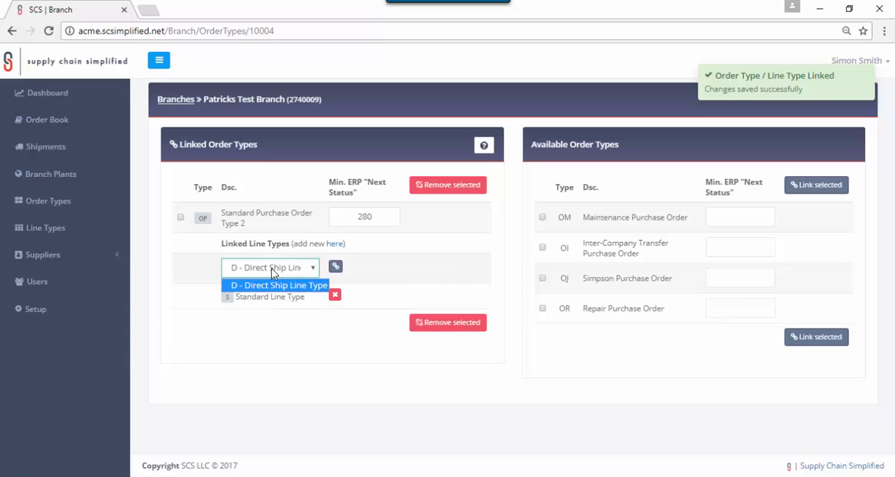
{"action": "left_click", "coordinate": [273, 272]}
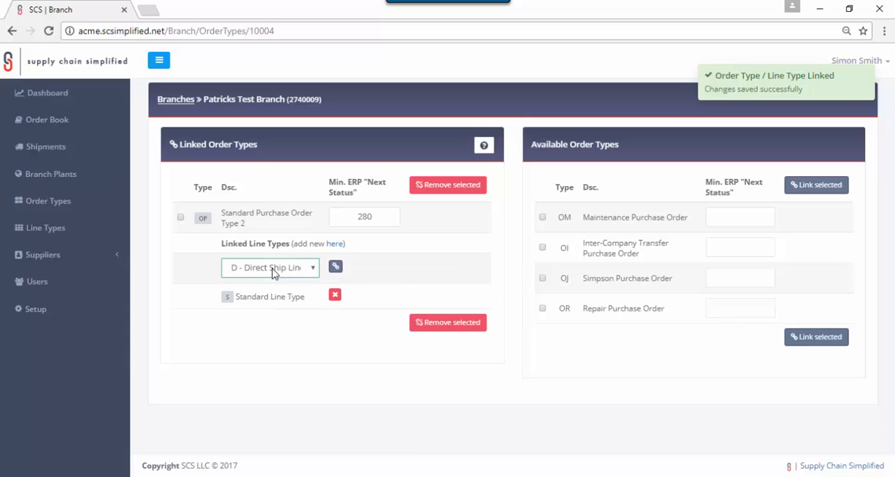
{"action": "left_click", "coordinate": [335, 270]}
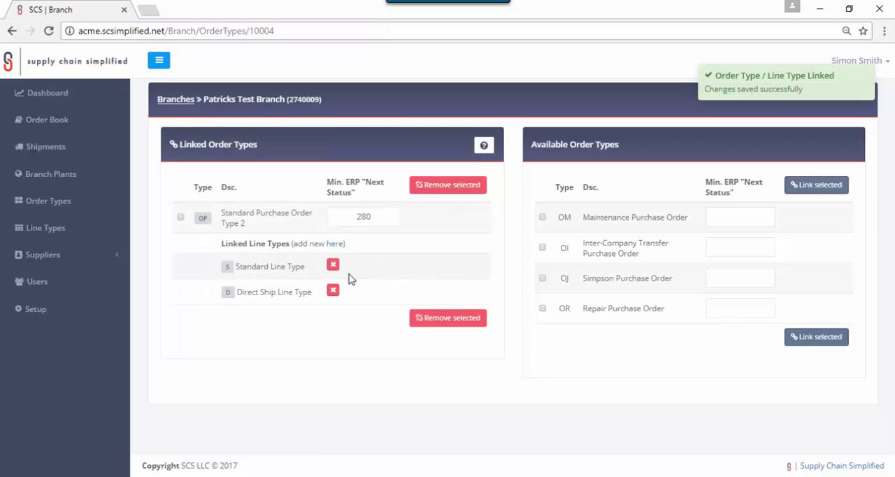
{"action": "left_click", "coordinate": [333, 291]}
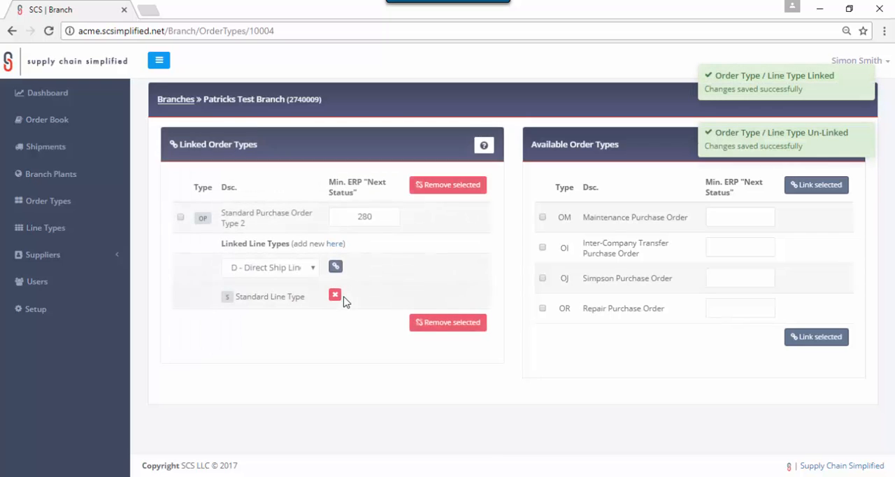